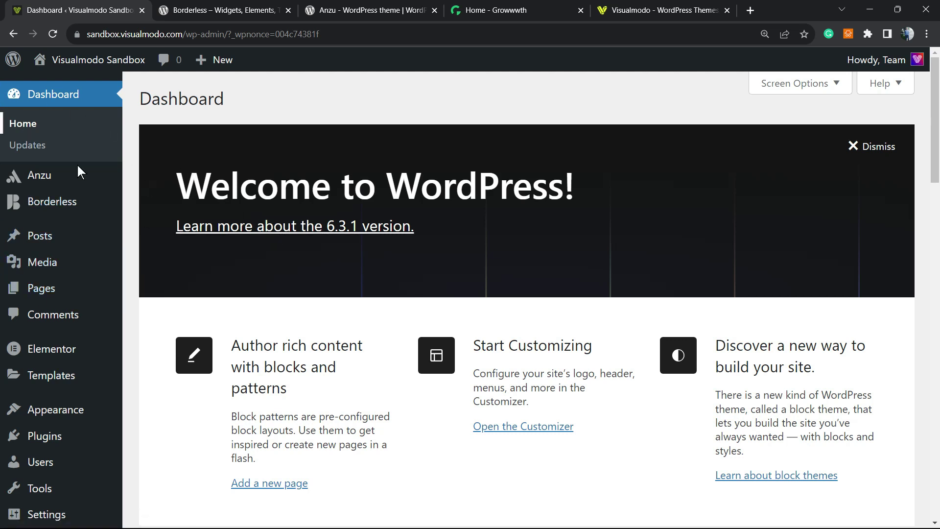
Search the plugin directory for 'UpdraftPlus' and install the UpdraftPlus WordPress Backup & Migration Plugin.
scroll(68, 274, "down", 3)
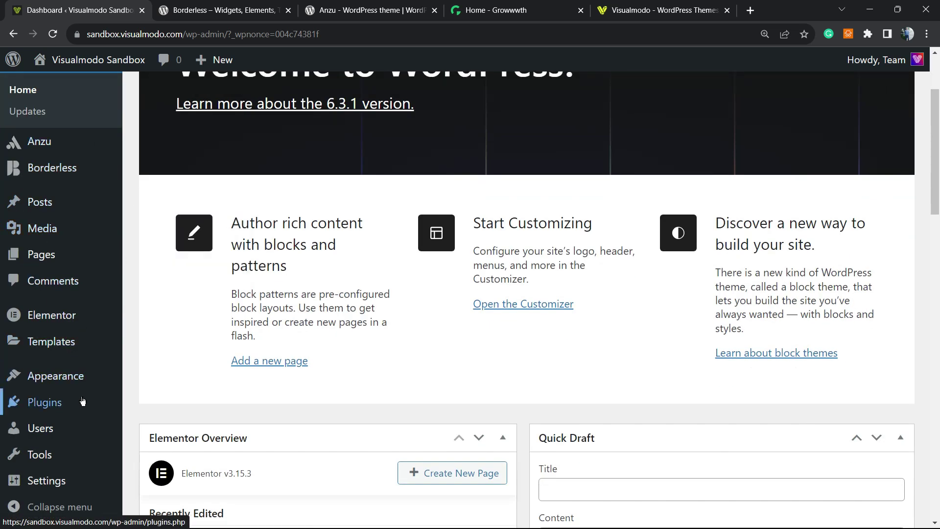
mouse_move(69, 404)
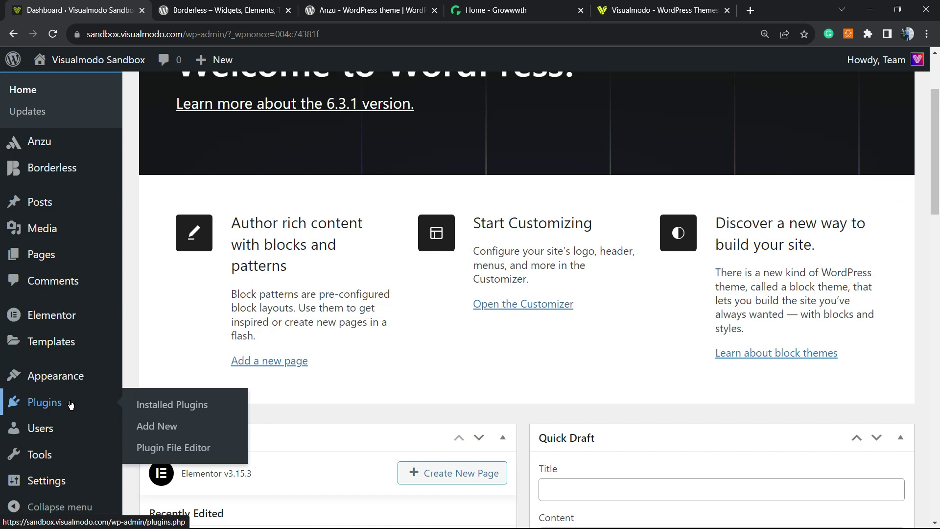
left_click(161, 427)
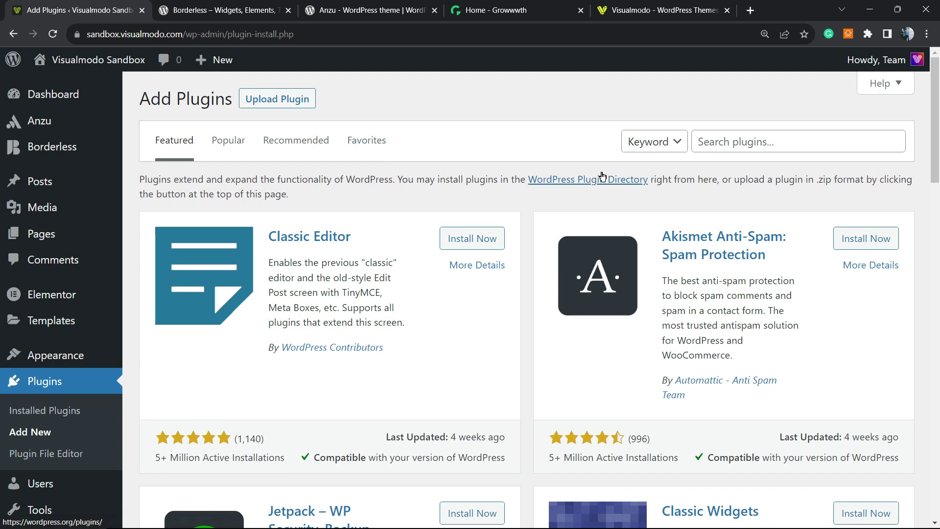
left_click(678, 150)
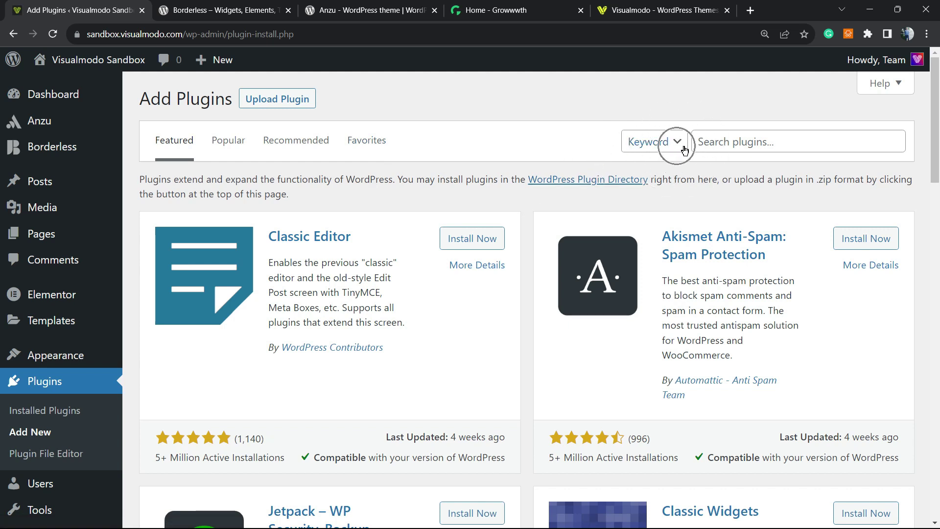
left_click(731, 142)
type("UpdraftPlus")
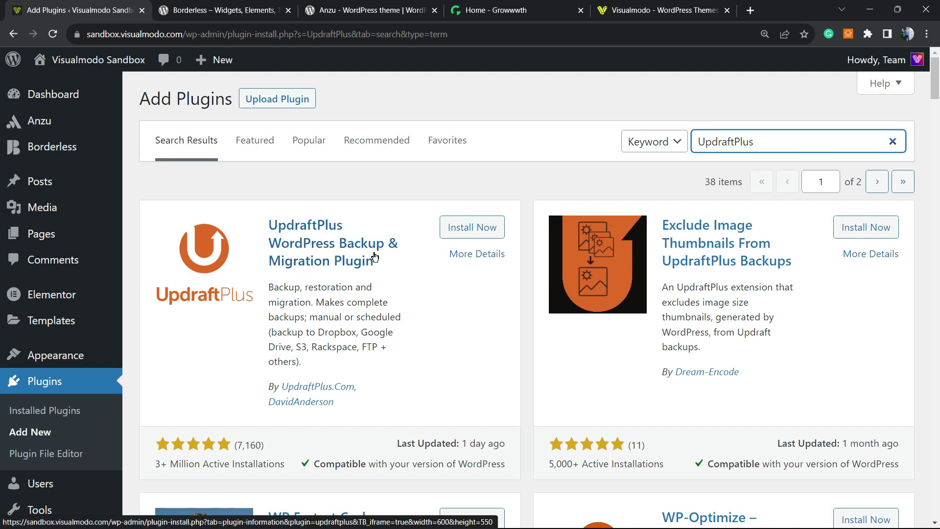
left_click(455, 233)
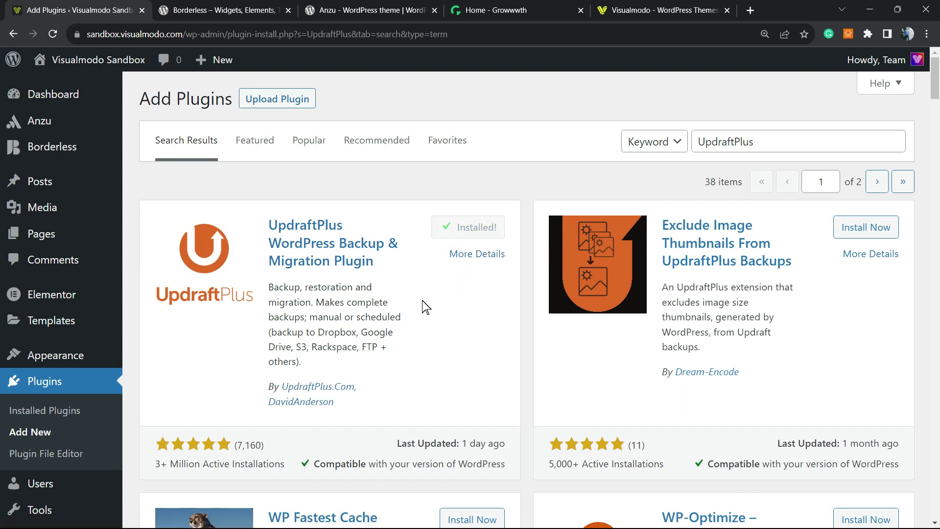
Activate UpdraftPlus and choose 'Press here to start!' in its welcome popup.
left_click(470, 232)
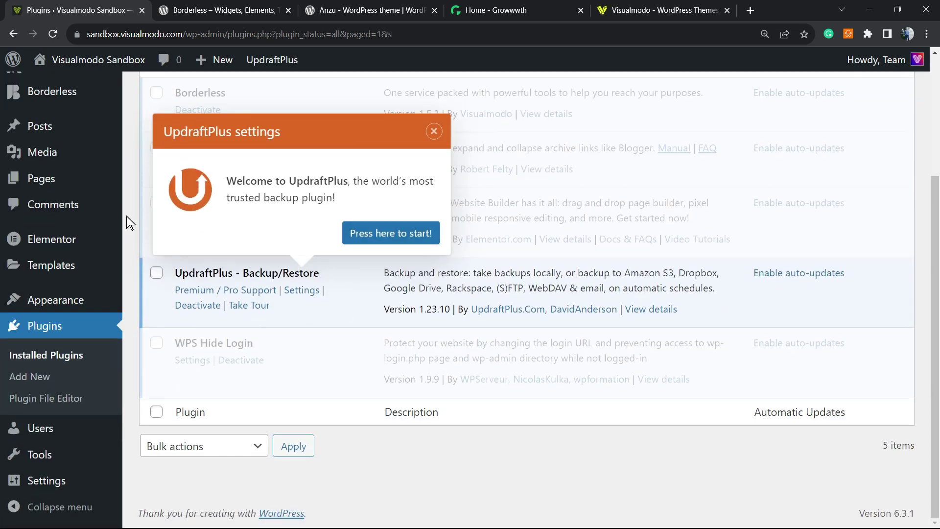
scroll(270, 225, "up", 3)
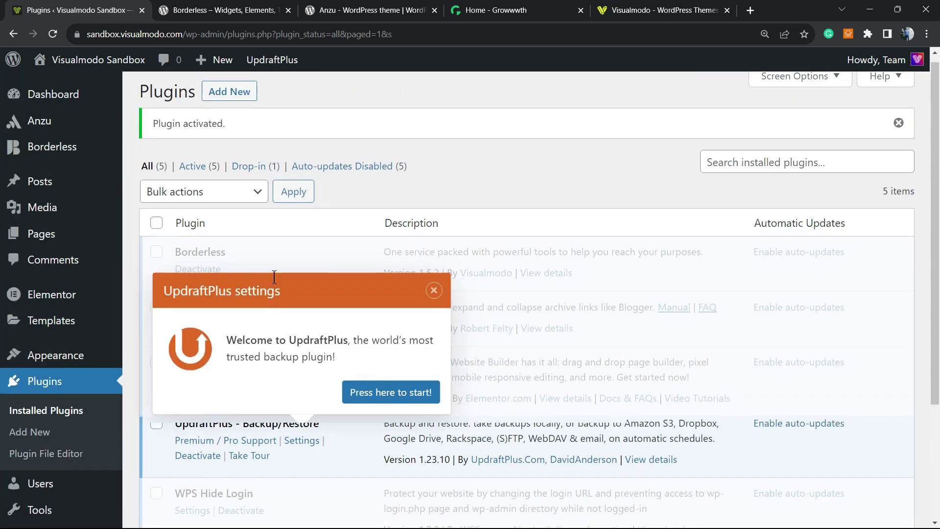
scroll(276, 279, "down", 4)
scroll(297, 289, "up", 3)
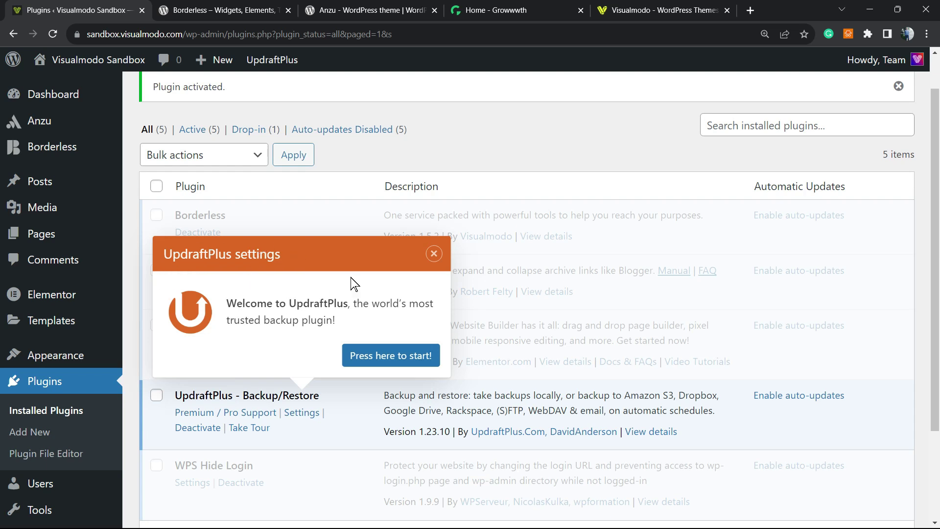
left_click(369, 357)
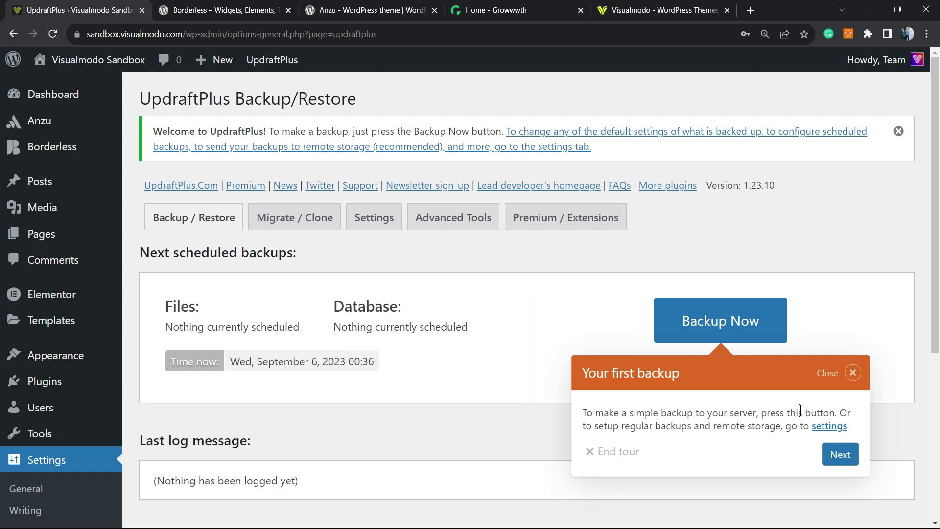
Dismiss the 'Your first backup' tour tip and review the empty Backup/Restore page.
left_click(843, 375)
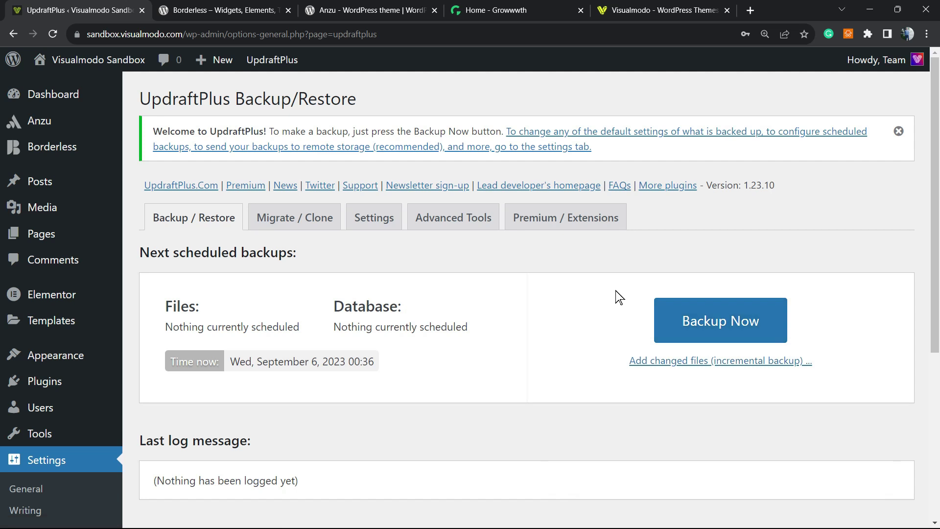
scroll(568, 298, "down", 2)
scroll(548, 308, "up", 2)
scroll(196, 274, "down", 4)
scroll(239, 248, "up", 2)
scroll(235, 244, "down", 2)
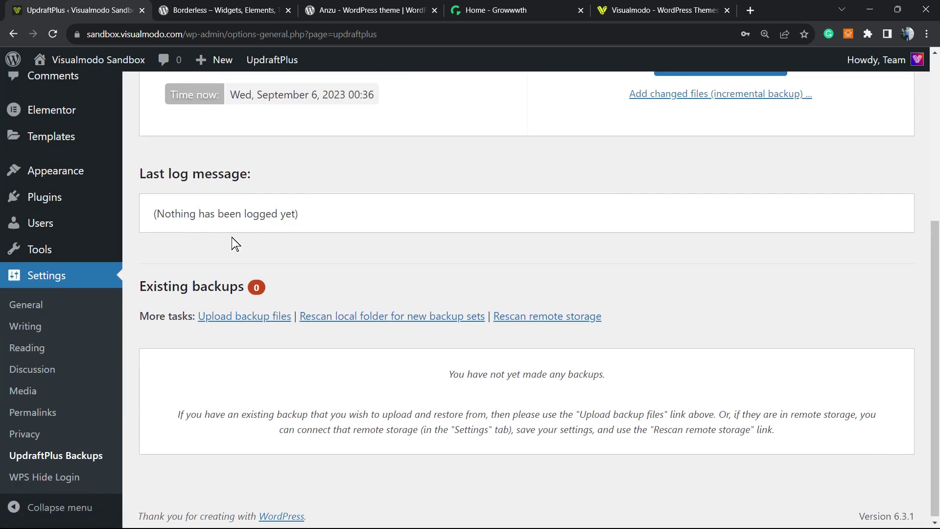
scroll(233, 241, "up", 4)
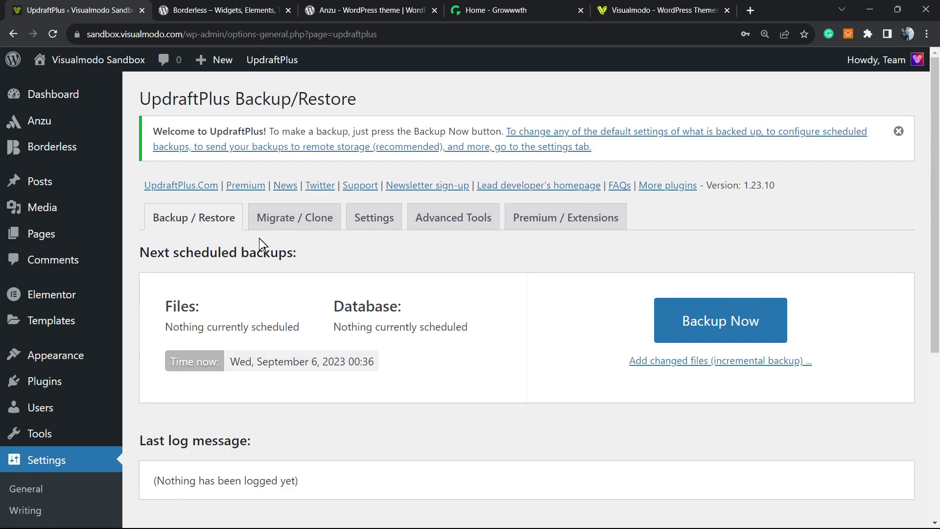
scroll(44, 186, "down", 5)
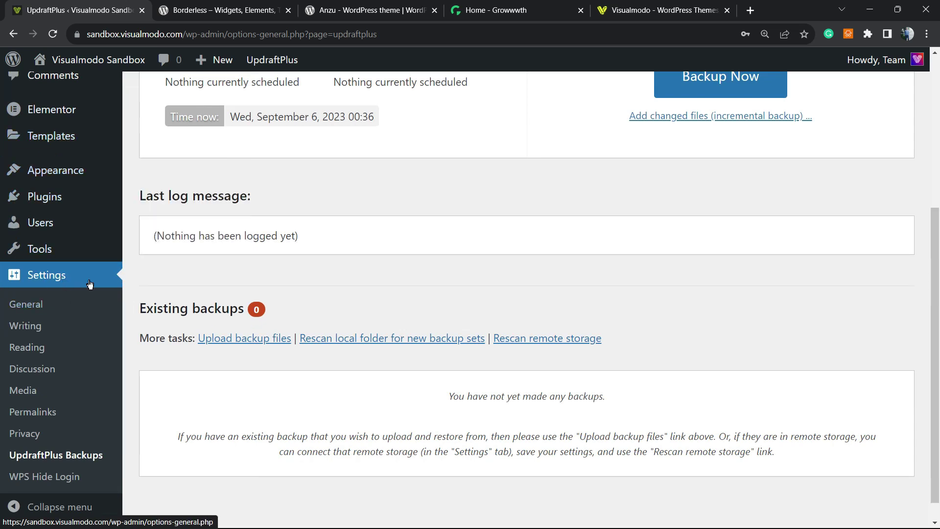
Reopen Settings > UpdraftPlus Backups and switch to its Settings tab.
left_click(38, 456)
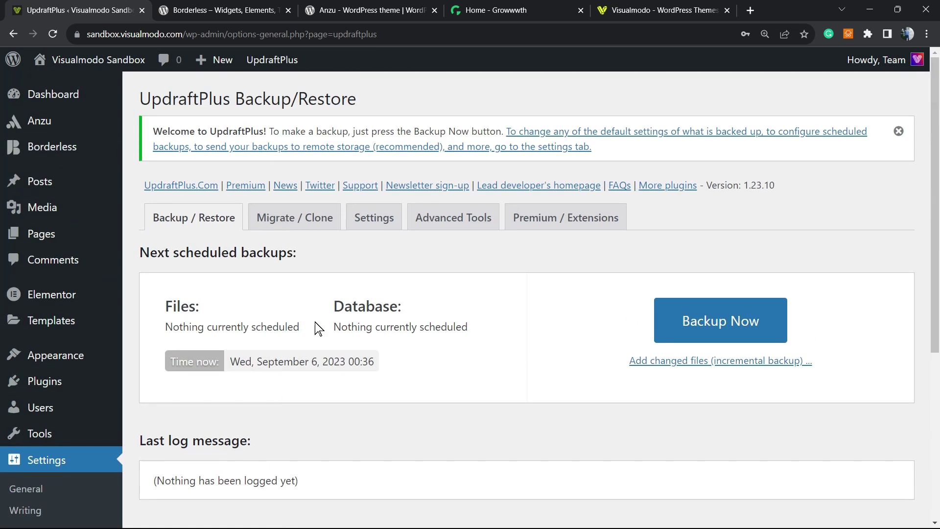
scroll(318, 327, "down", 2)
scroll(318, 328, "up", 2)
left_click(379, 225)
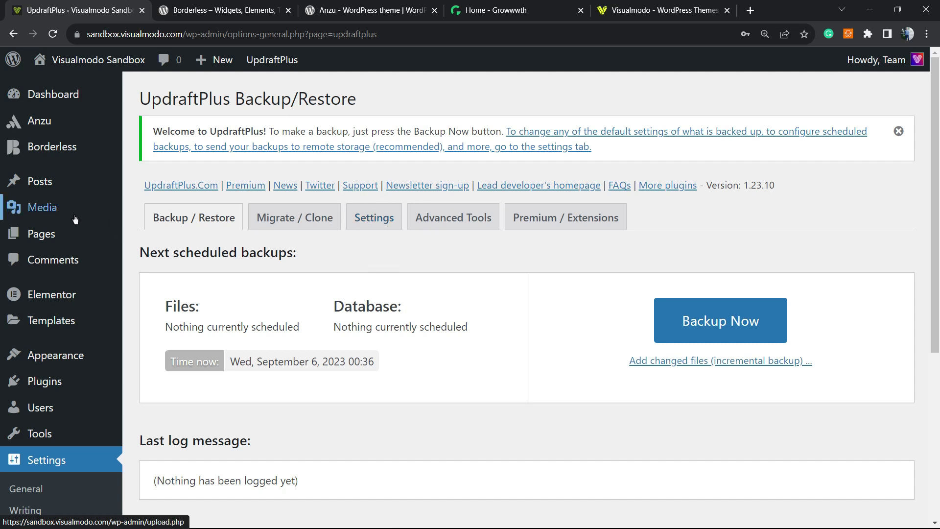
Set both the files and database backup schedules to Monthly.
left_click(376, 218)
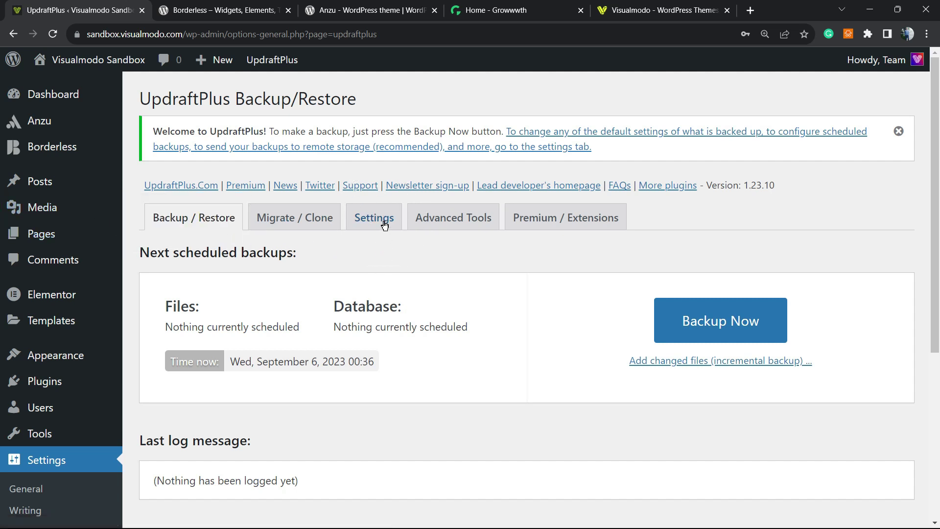
scroll(313, 255, "down", 2)
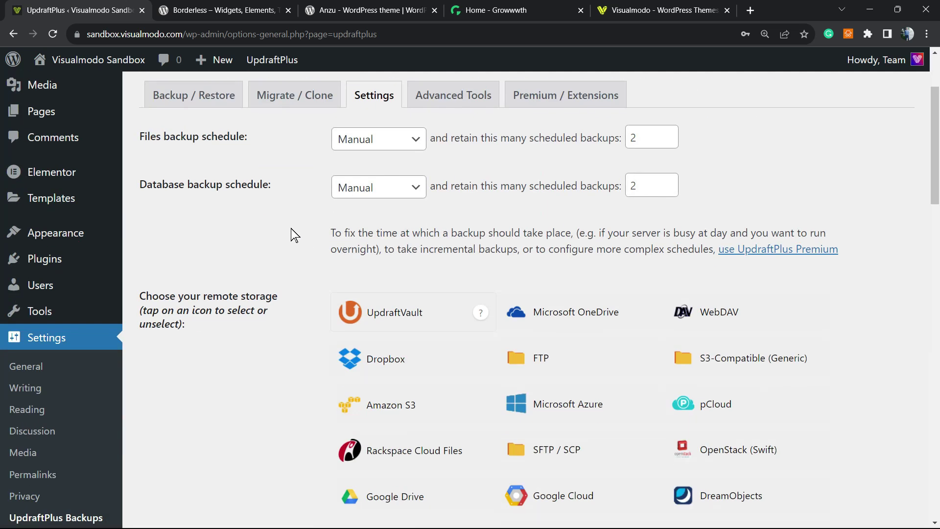
scroll(290, 233, "up", 2)
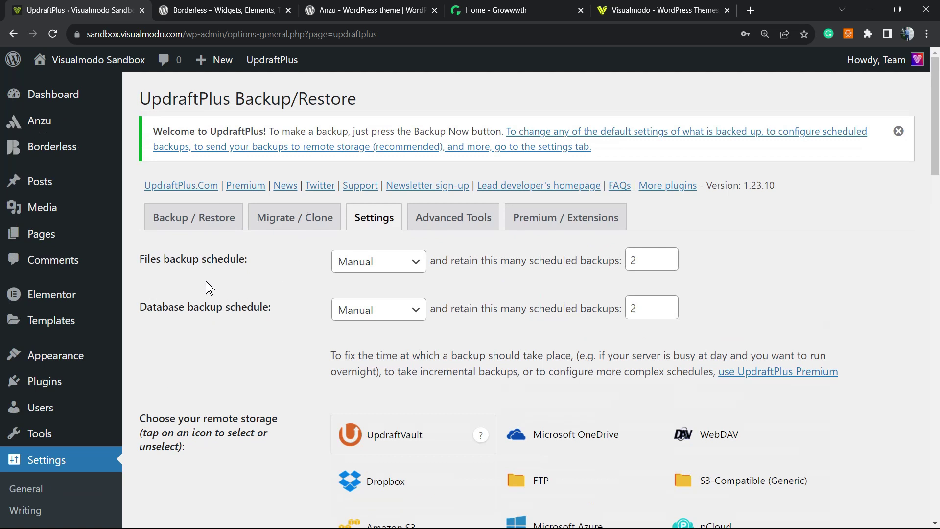
left_click(394, 265)
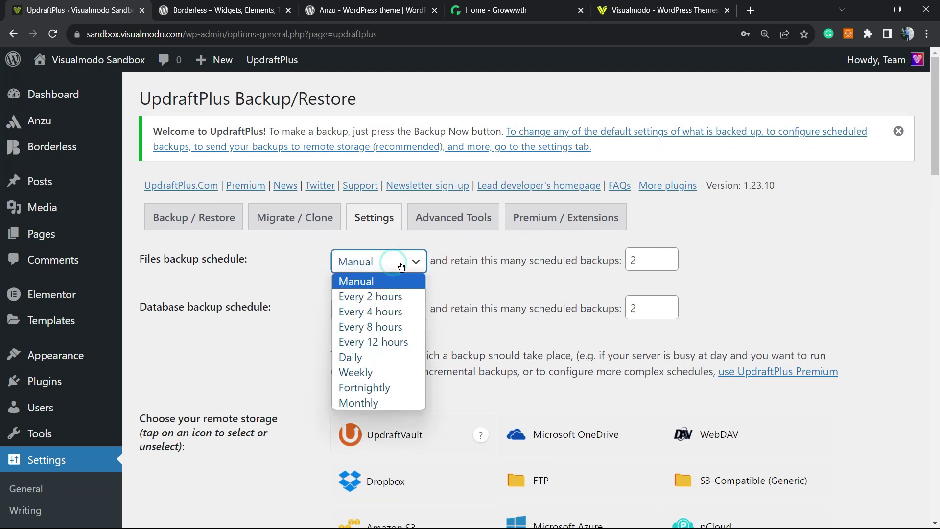
left_click(390, 400)
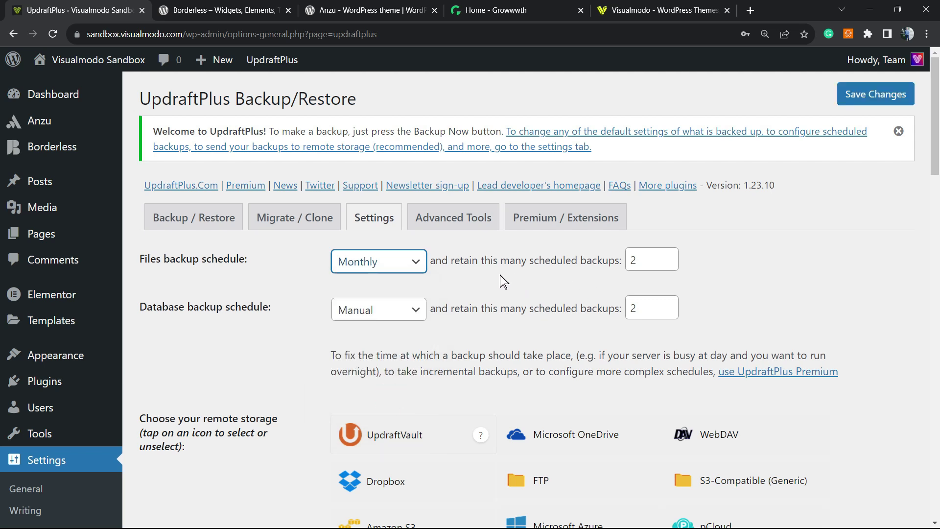
left_click(397, 309)
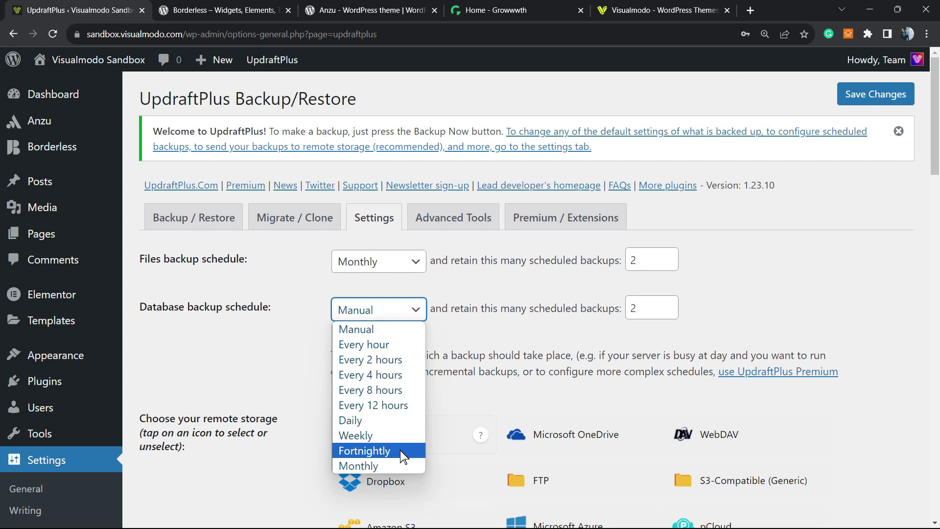
left_click(401, 466)
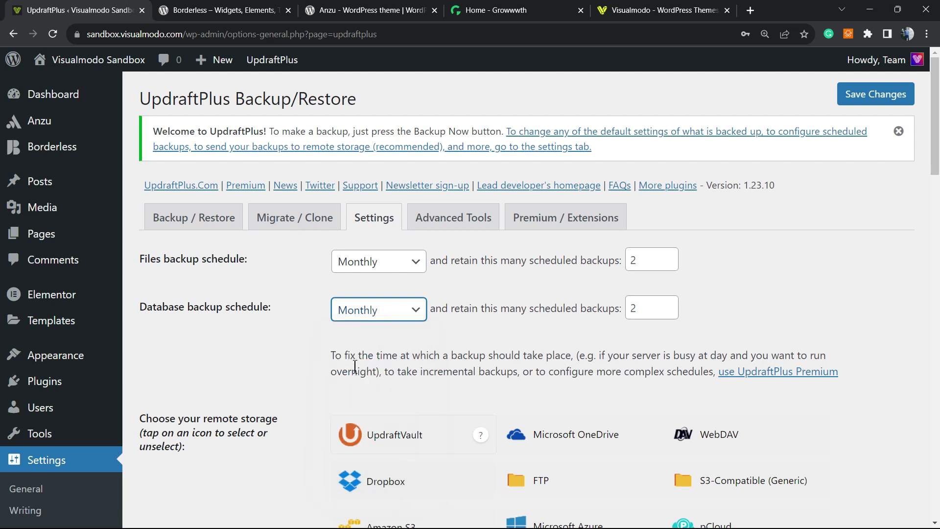
Choose Google Drive as the remote backup storage.
scroll(577, 304, "down", 3)
scroll(307, 254, "up", 2)
scroll(299, 252, "down", 2)
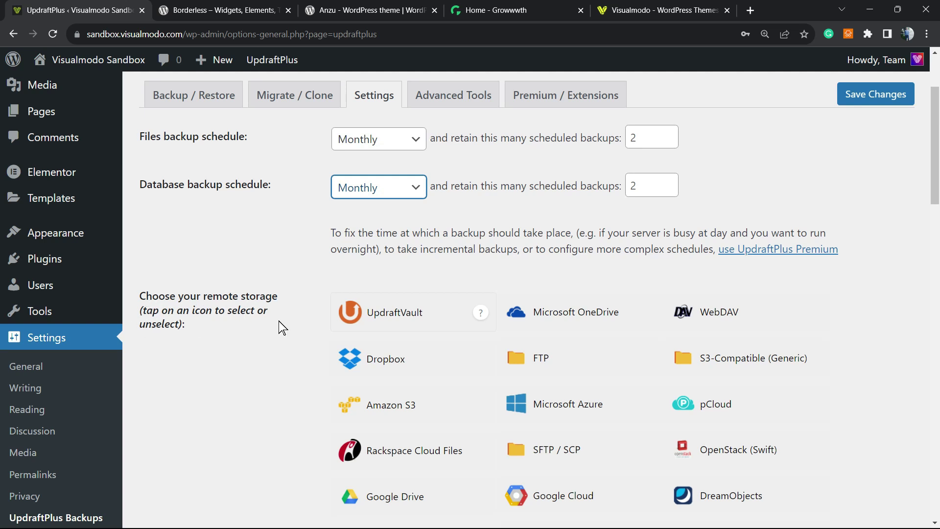
scroll(309, 301, "down", 3)
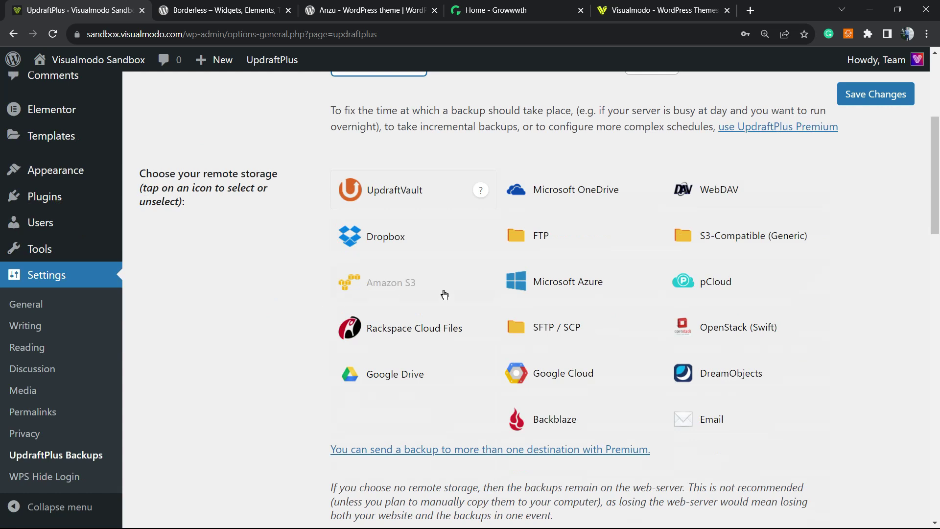
scroll(372, 300, "up", 3)
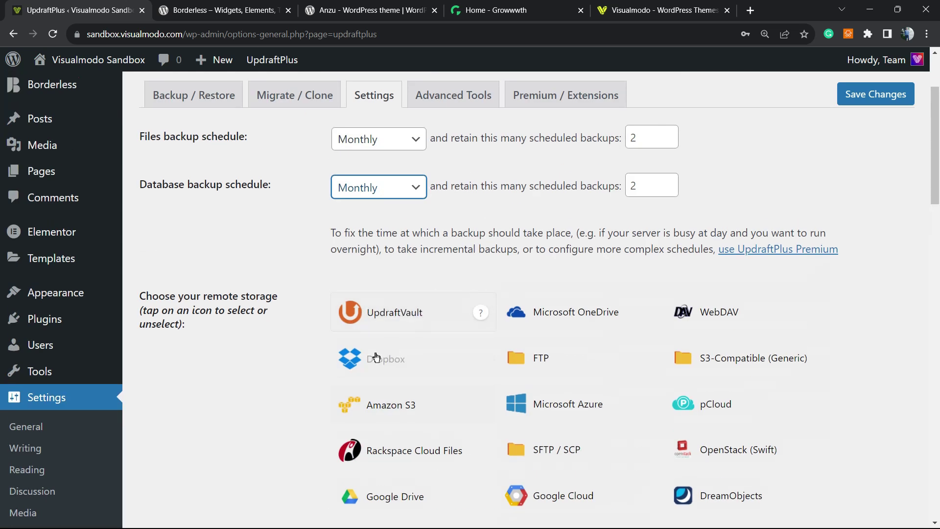
scroll(379, 362, "down", 5)
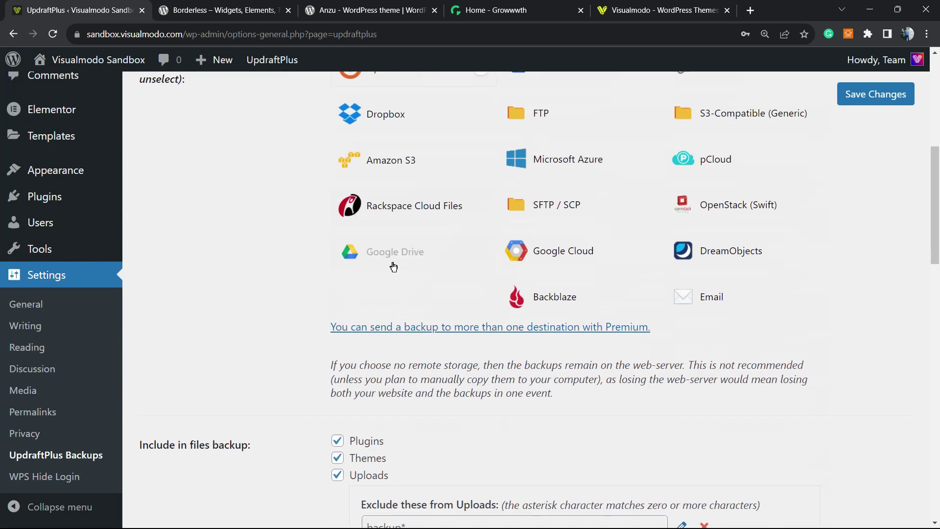
left_click(387, 257)
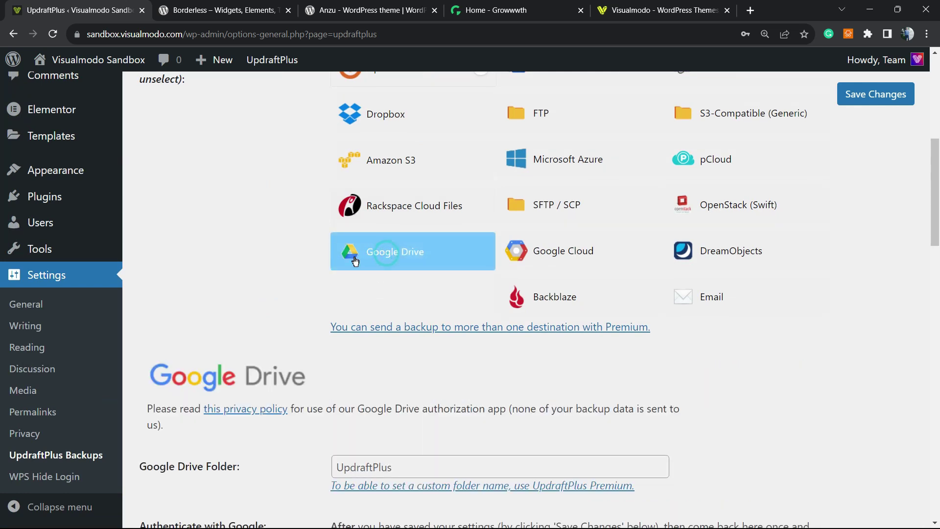
scroll(327, 254, "down", 5)
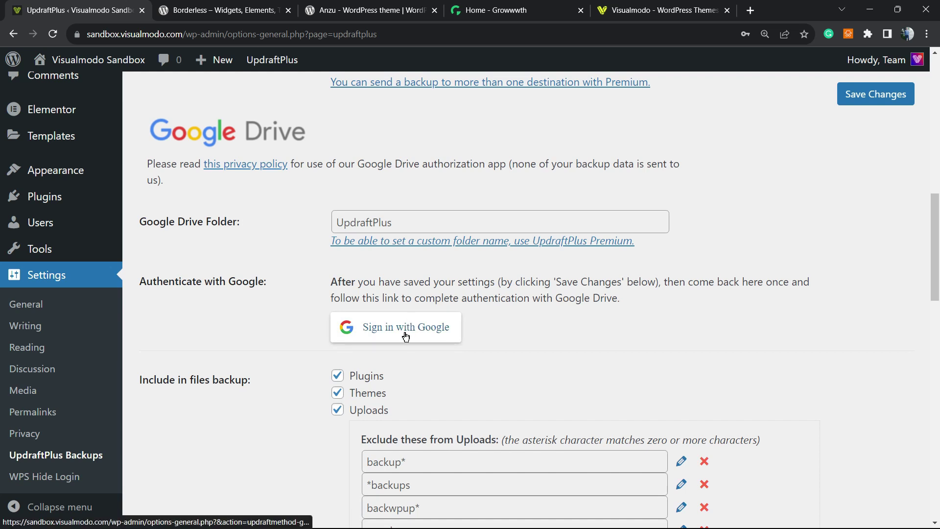
Sign in with Google for UpdraftPlus and confirm leaving the settings page.
left_click(429, 327)
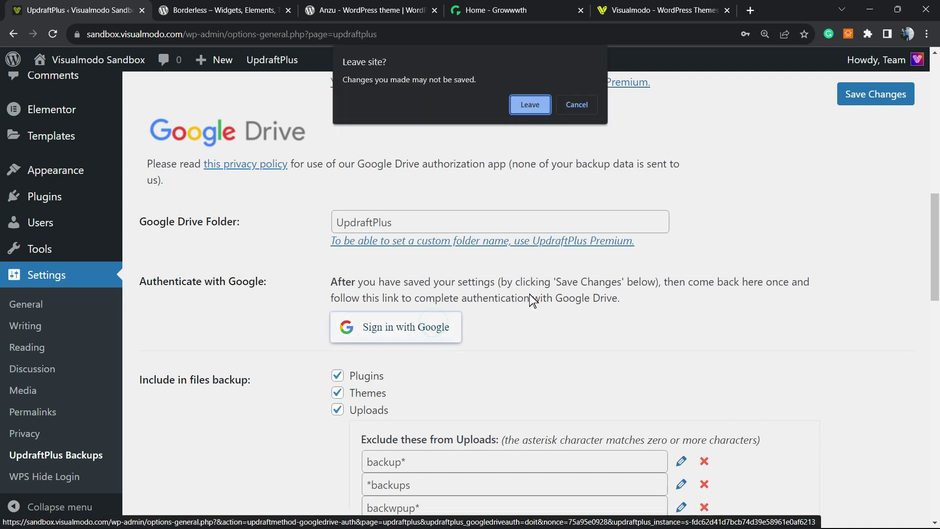
left_click(525, 103)
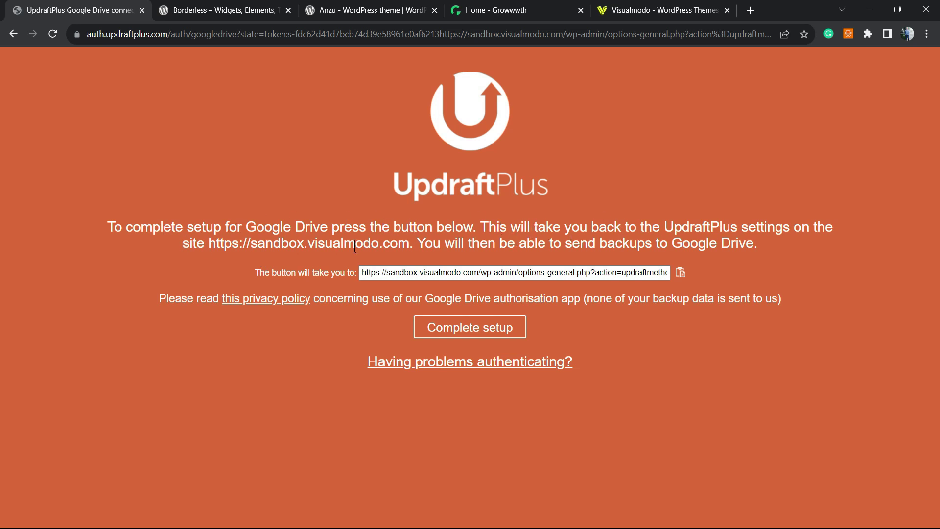
Complete the Google Drive setup and return to the WordPress site.
left_click(473, 329)
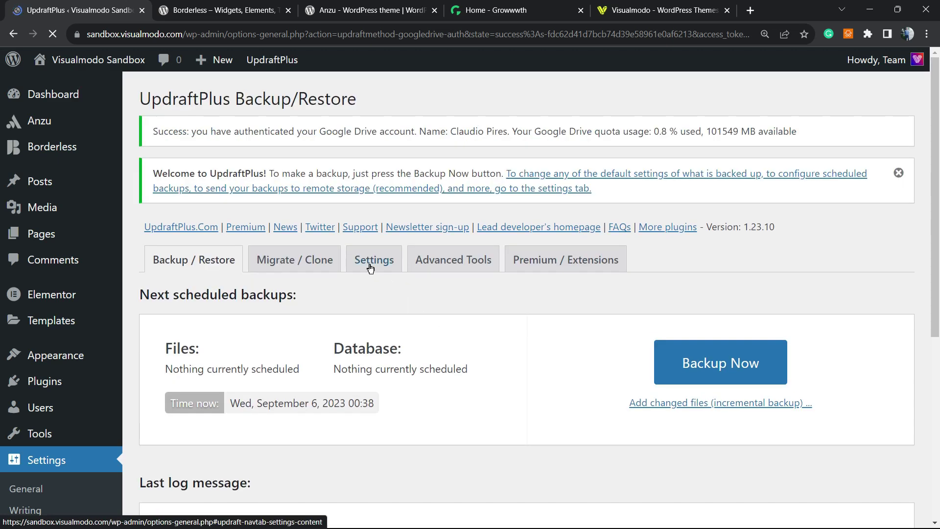
scroll(378, 283, "down", 5)
scroll(378, 283, "up", 4)
Review the UpdraftPlus settings, keeping database backups on Monthly.
left_click(370, 258)
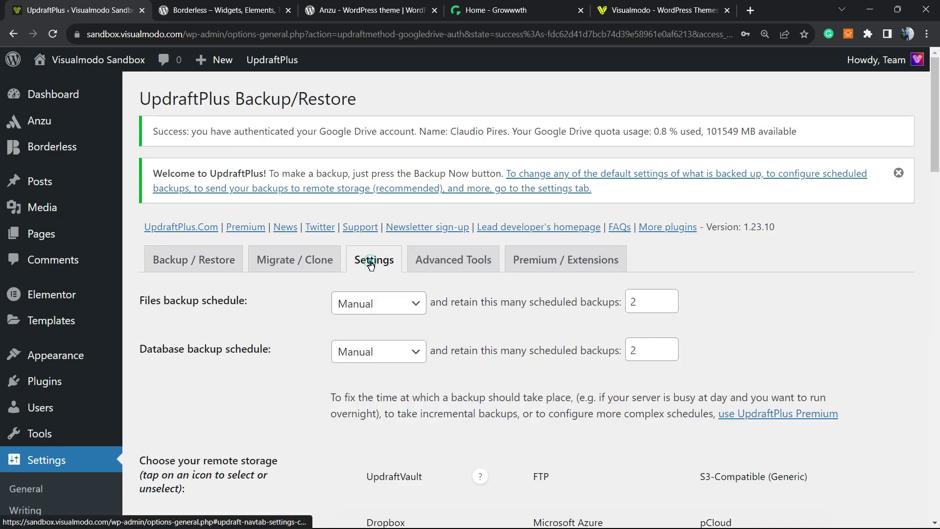
scroll(323, 234, "down", 1)
scroll(323, 234, "down", 10)
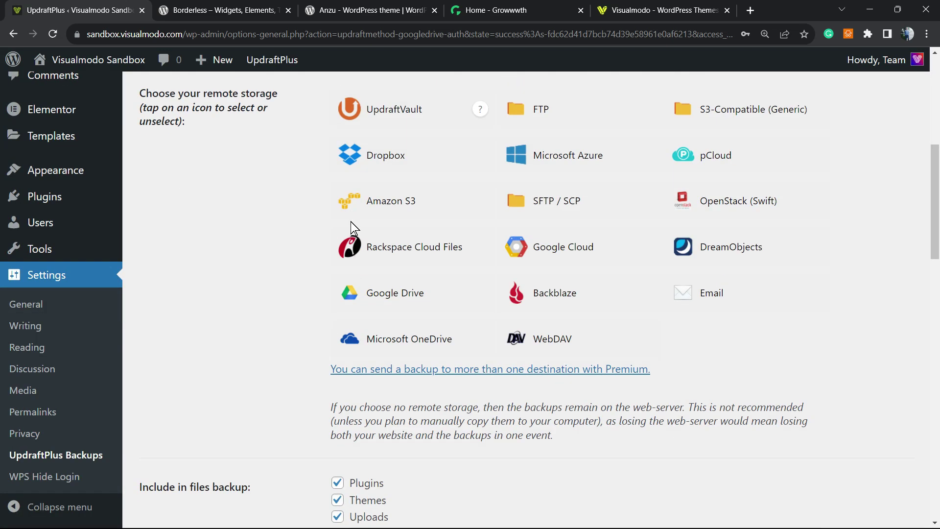
scroll(313, 229, "down", 5)
scroll(309, 229, "up", 3)
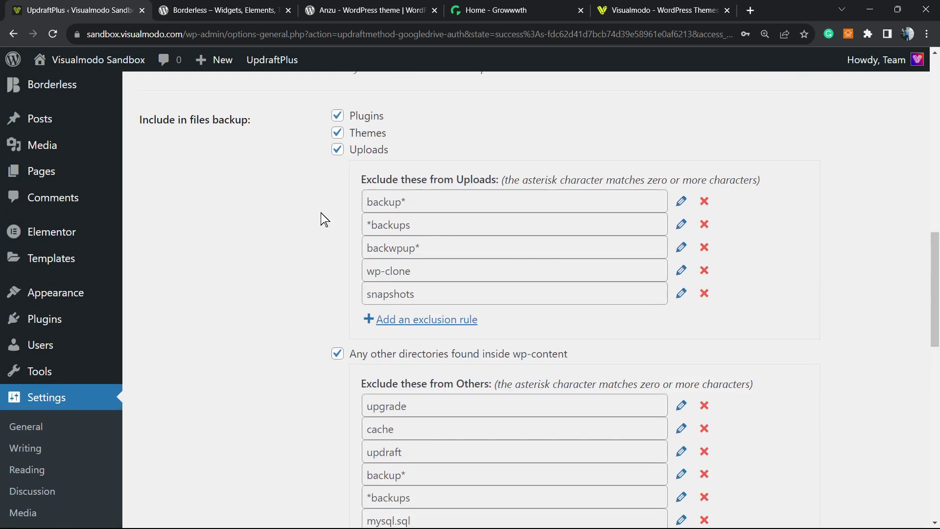
scroll(398, 195, "down", 5)
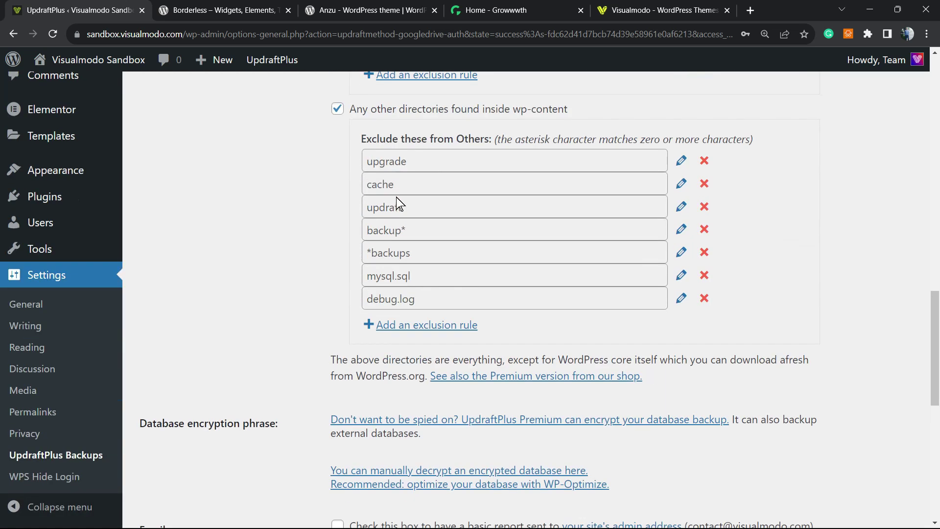
scroll(396, 197, "down", 5)
scroll(288, 226, "down", 3)
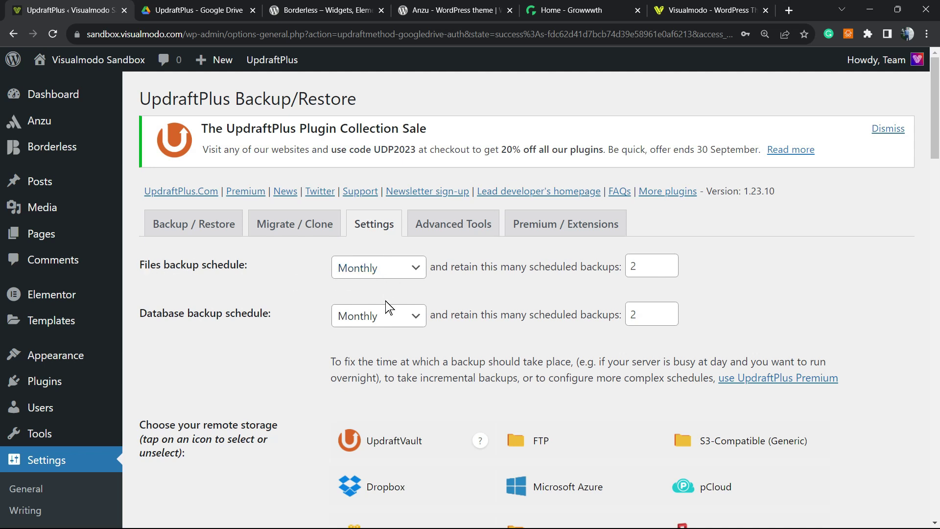
left_click(402, 322)
left_click(402, 321)
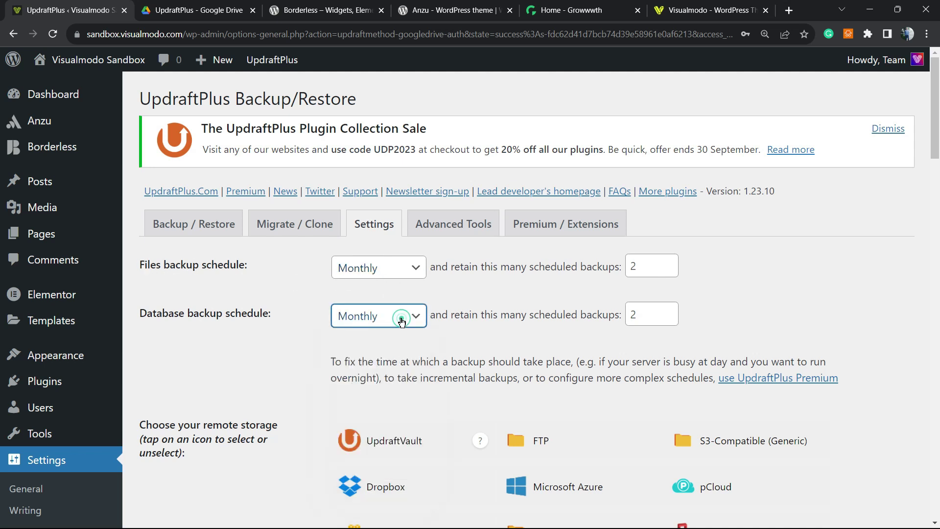
On Backup / Restore, check the files and database backups due October 6, 2023.
left_click(200, 237)
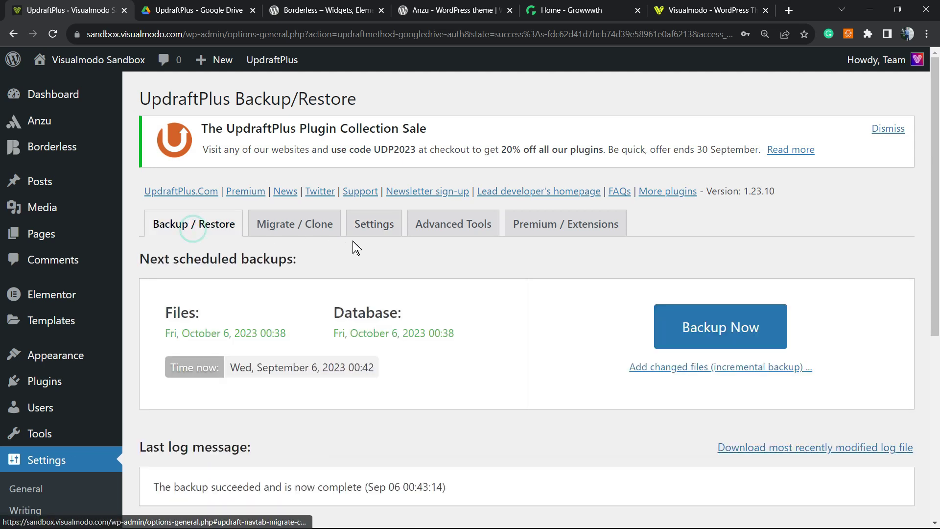
scroll(353, 241, "down", 2)
scroll(272, 243, "up", 2)
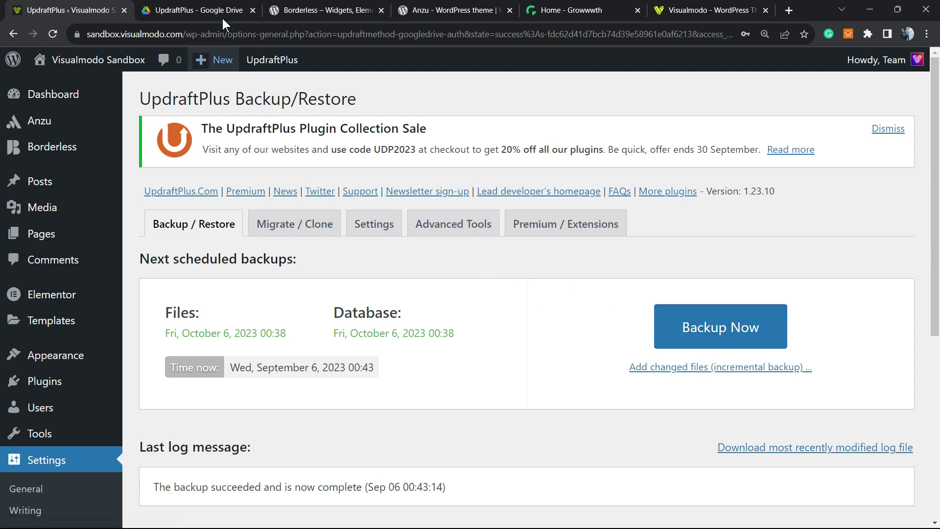
left_click(198, 10)
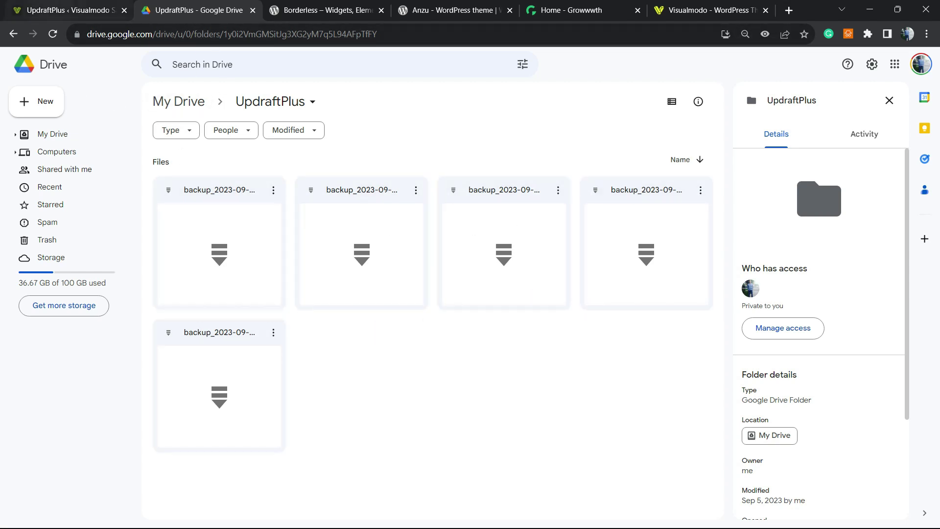
left_click(104, 12)
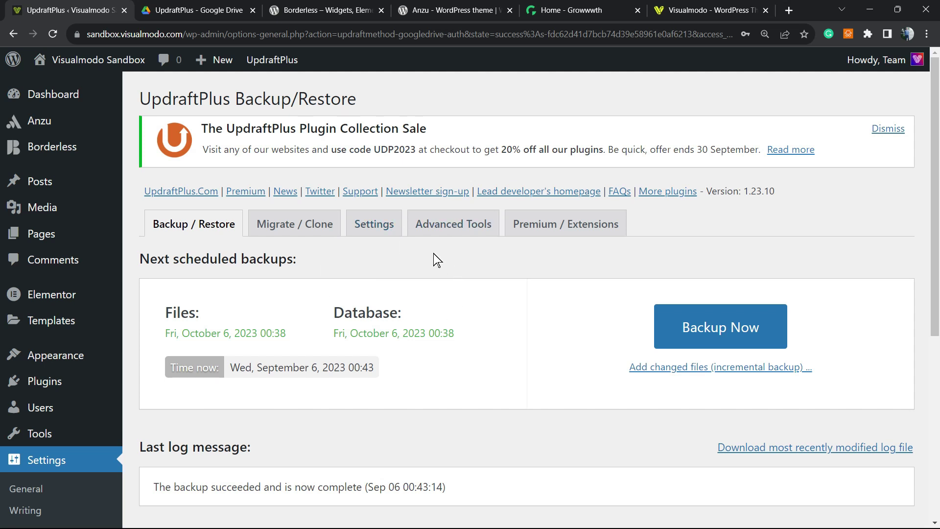
Highlight the Borderless plugin title on WordPress.org, then move to the Anzu theme page.
left_click(327, 10)
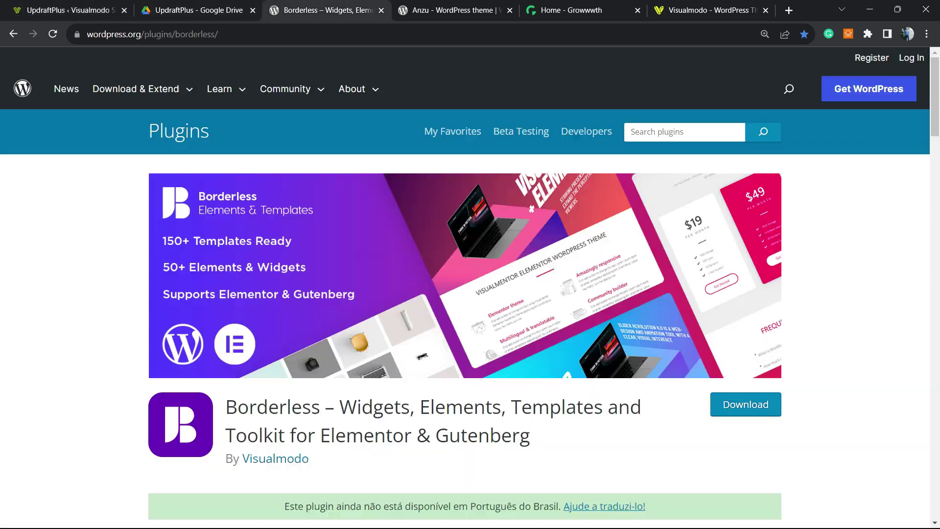
double_click(265, 401)
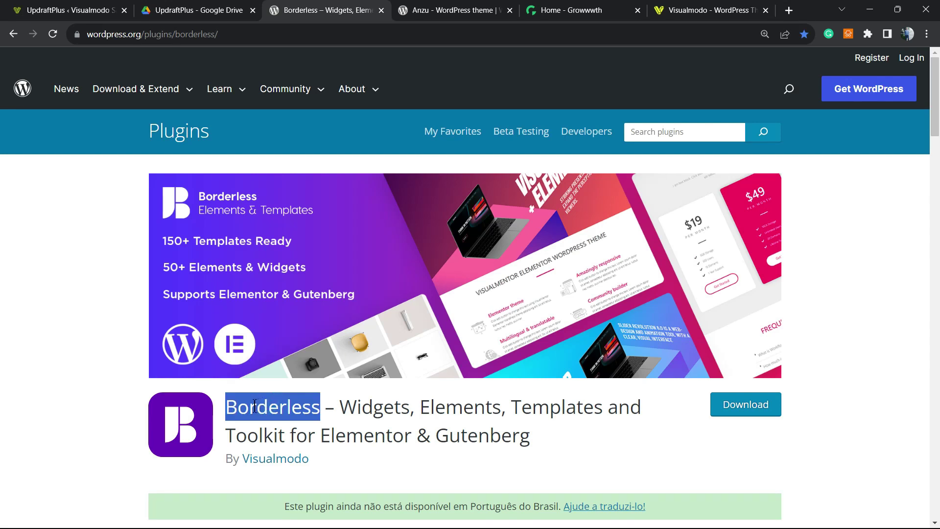
triple_click(396, 399)
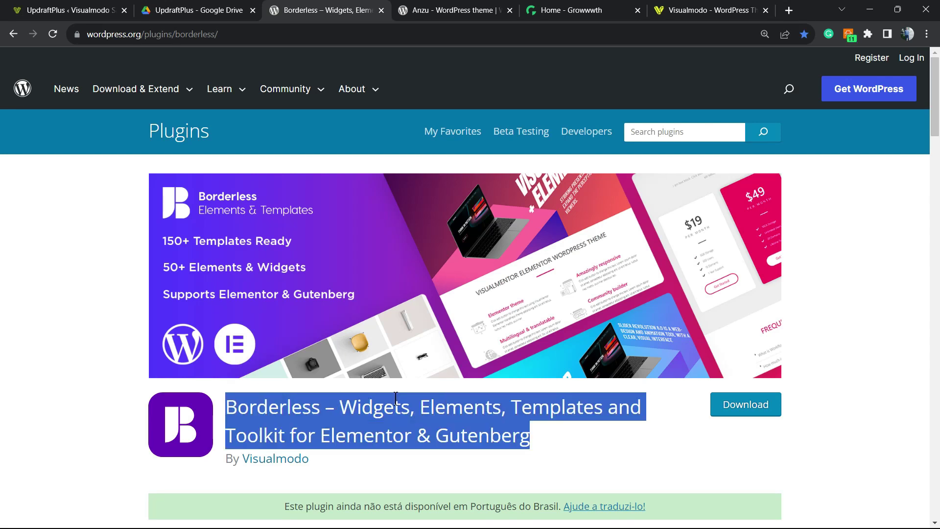
triple_click(396, 399)
key("ctrl+Tab")
key("ctrl+Tab")
key("ctrl+shift+Tab")
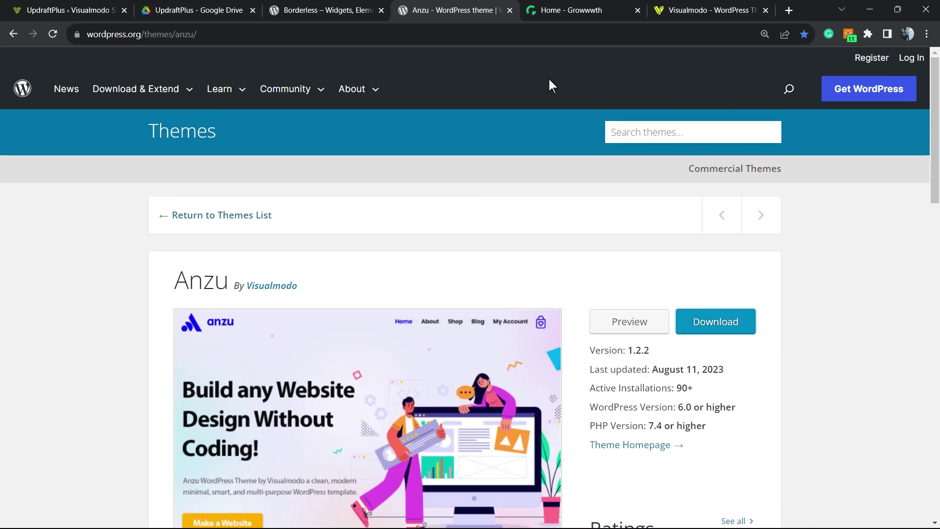
Look over the Growwwth guest-posting homepage and site listings, then move to Visualmodo.
left_click(568, 10)
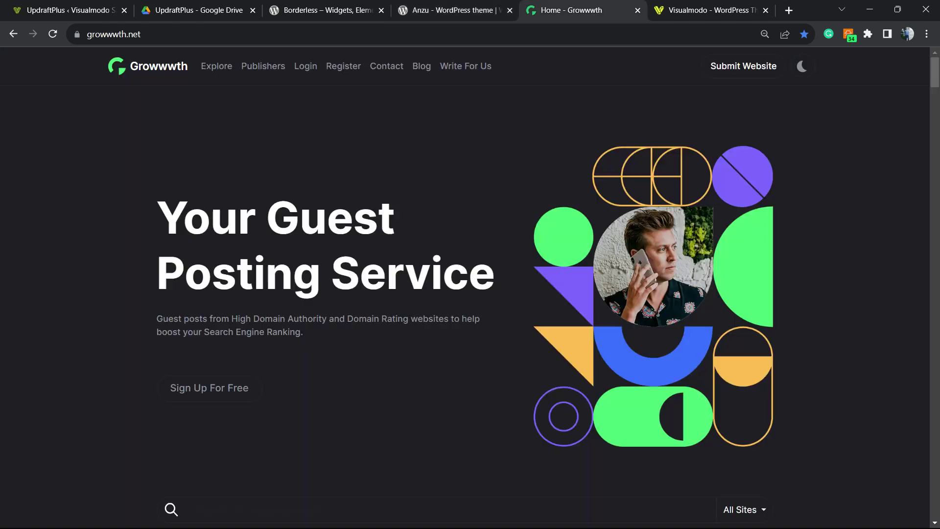
double_click(103, 31)
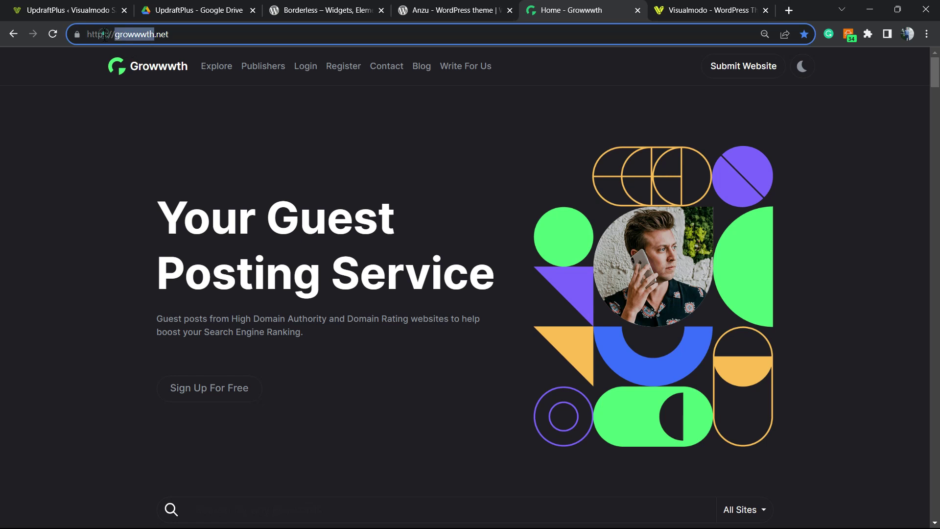
scroll(309, 241, "down", 2)
scroll(343, 240, "down", 6)
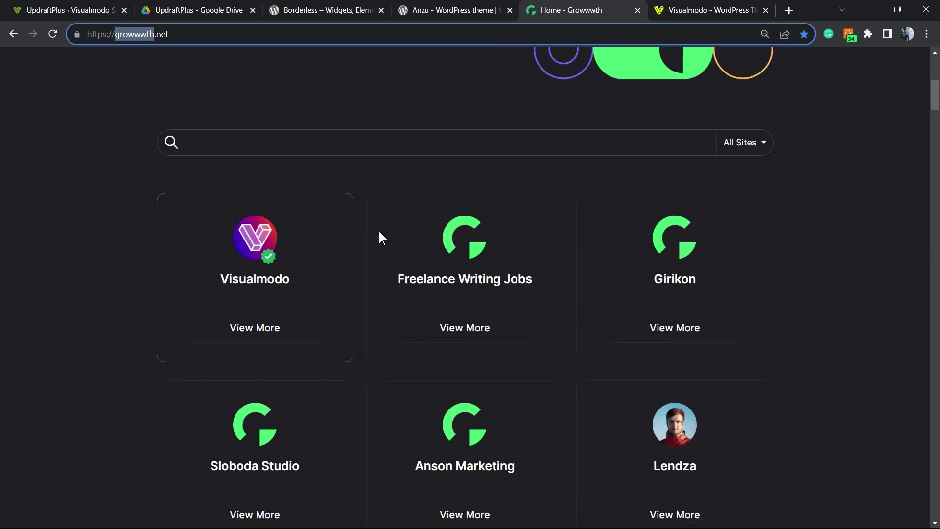
scroll(344, 279, "down", 9)
scroll(353, 289, "up", 15)
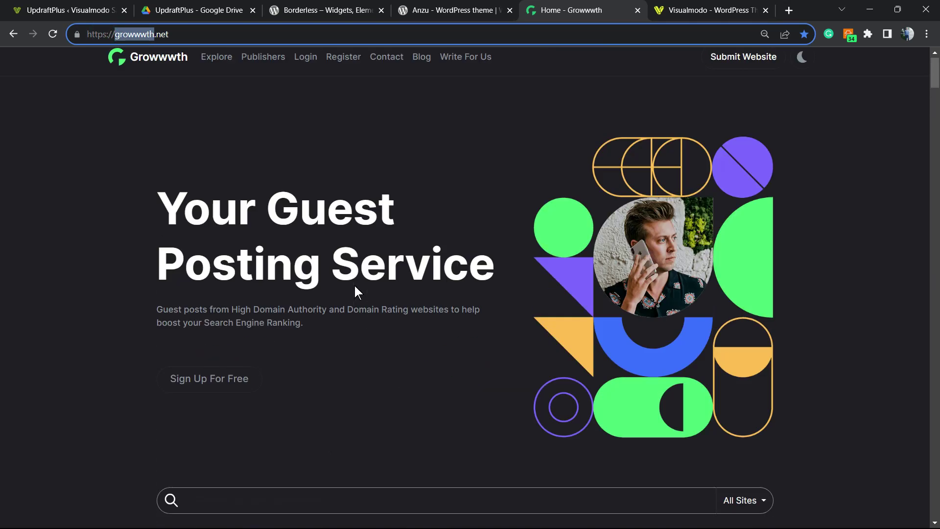
key("ctrl+Tab")
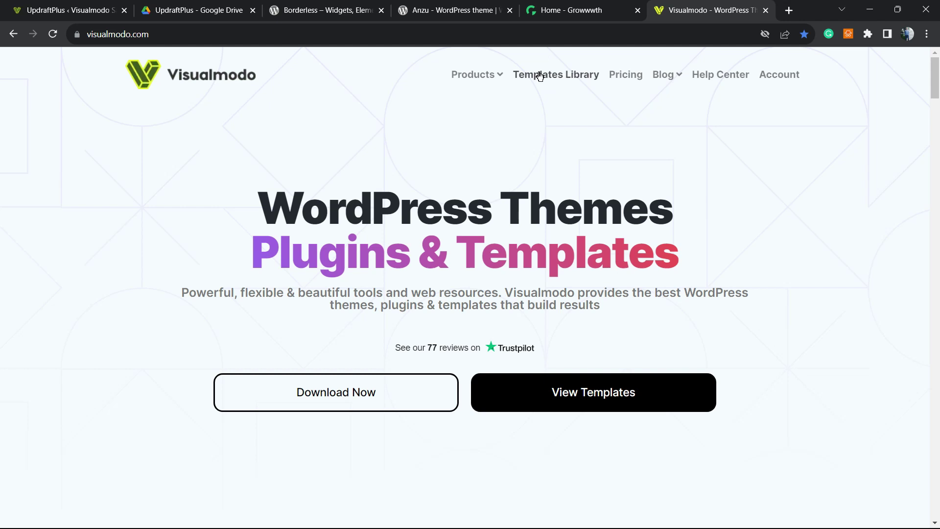
Browse Visualmodo's Templates Library through templates like Dental, Food Recipes, Psychology and Conference.
left_click(537, 76)
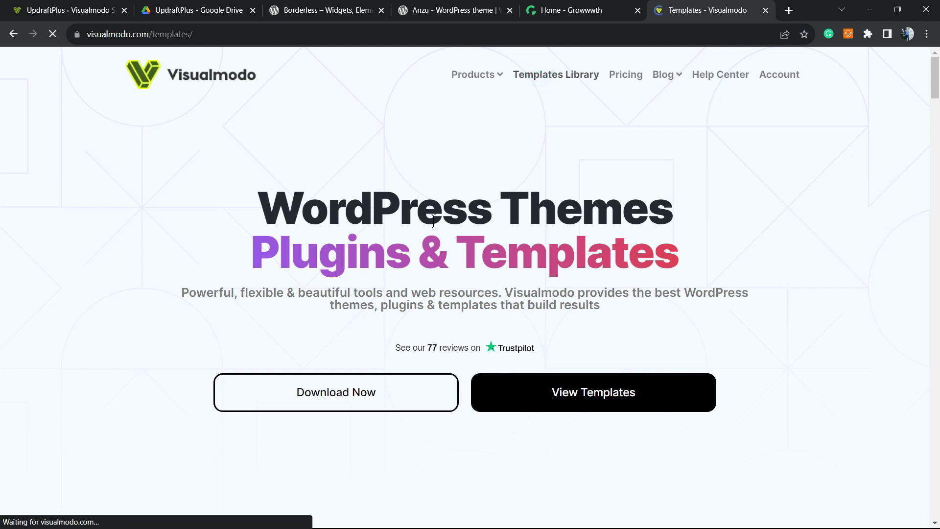
scroll(429, 227, "down", 5)
scroll(463, 257, "up", 5)
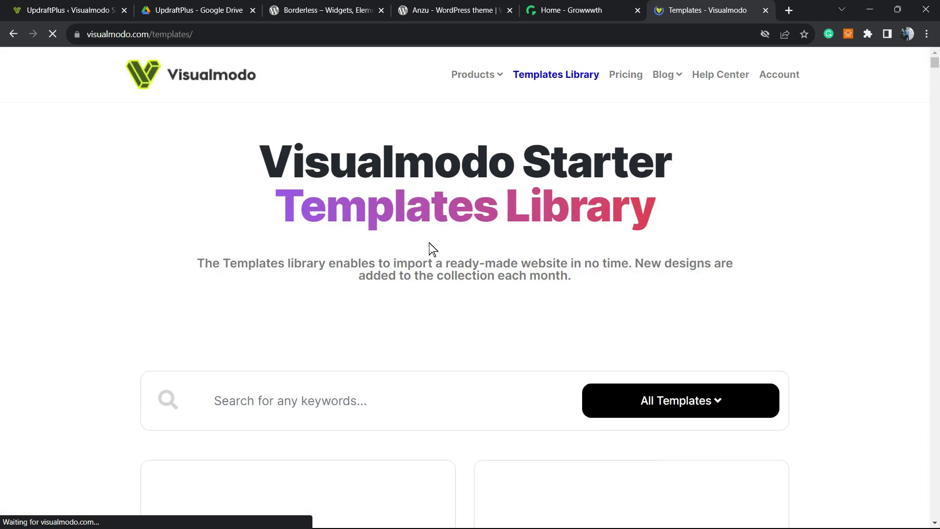
scroll(431, 248, "down", 5)
scroll(458, 242, "down", 10)
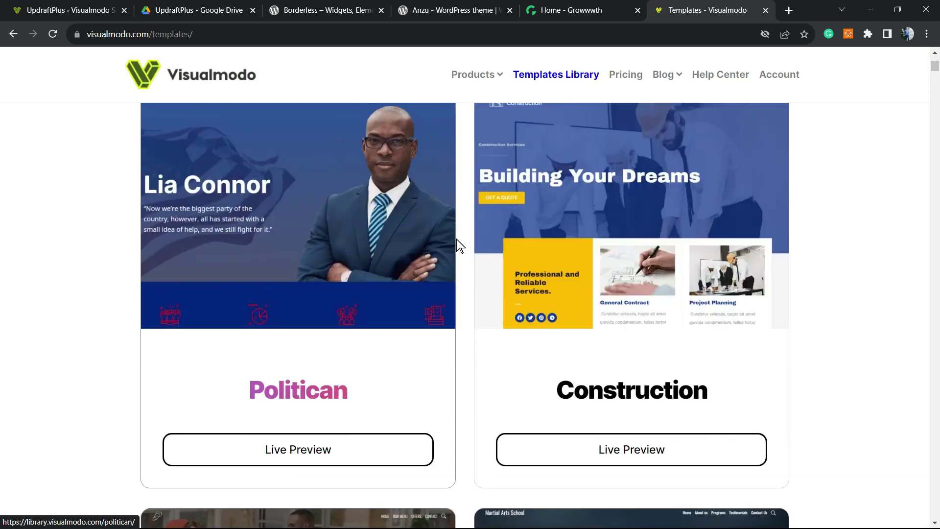
scroll(458, 246, "down", 15)
scroll(466, 251, "down", 20)
scroll(468, 253, "down", 20)
scroll(467, 253, "down", 20)
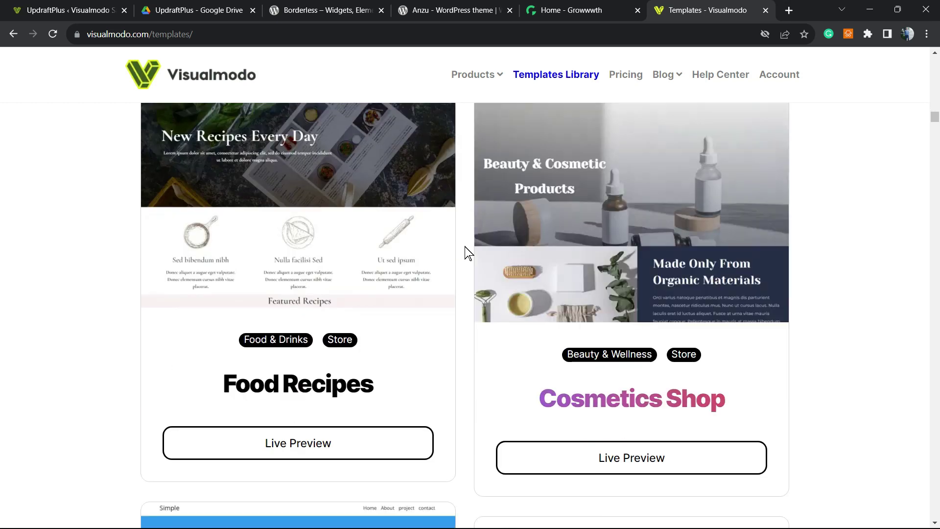
scroll(467, 252, "down", 20)
scroll(468, 253, "down", 20)
scroll(468, 252, "down", 4)
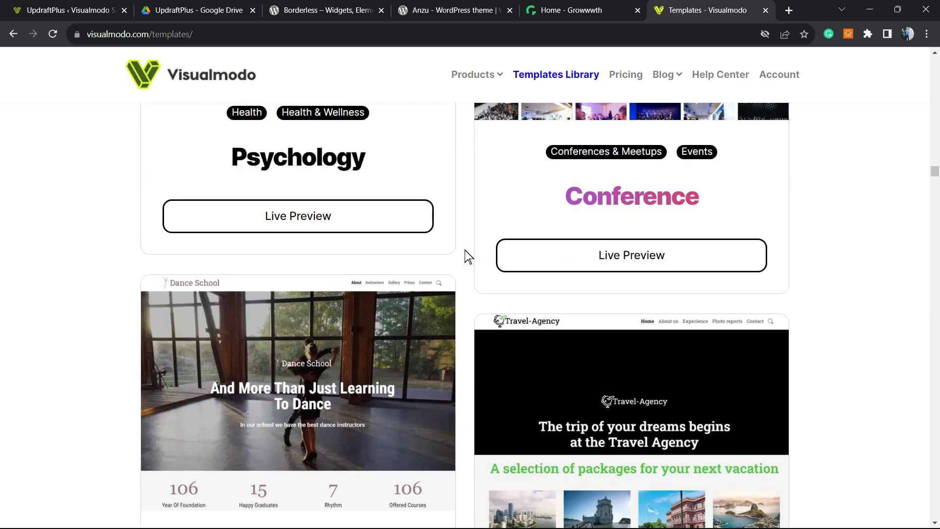